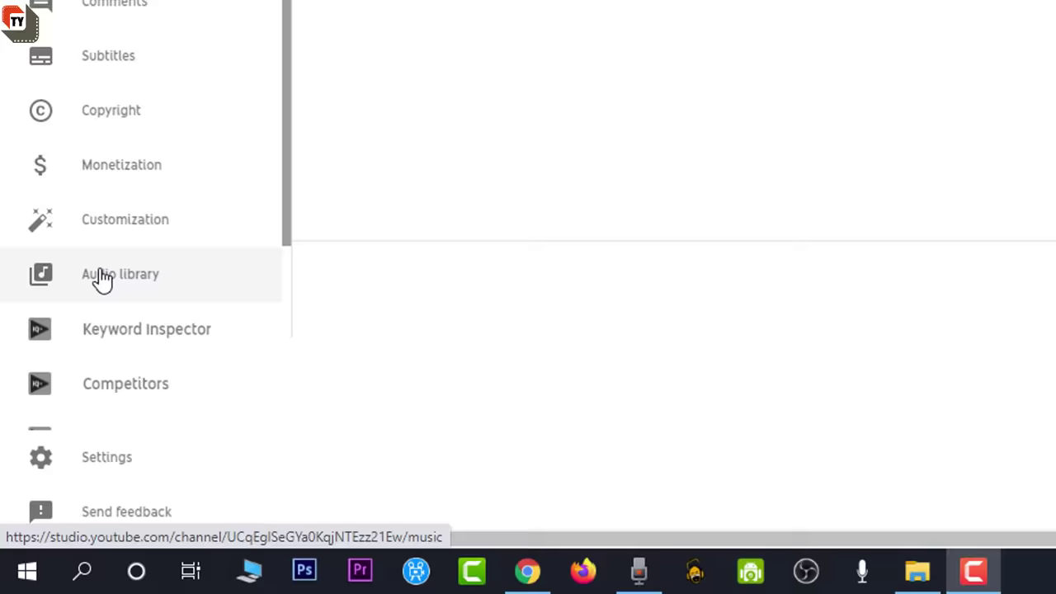
Step: Open the channel's audio library and show its sound effects
{"action": "left_click", "coordinate": [101, 279]}
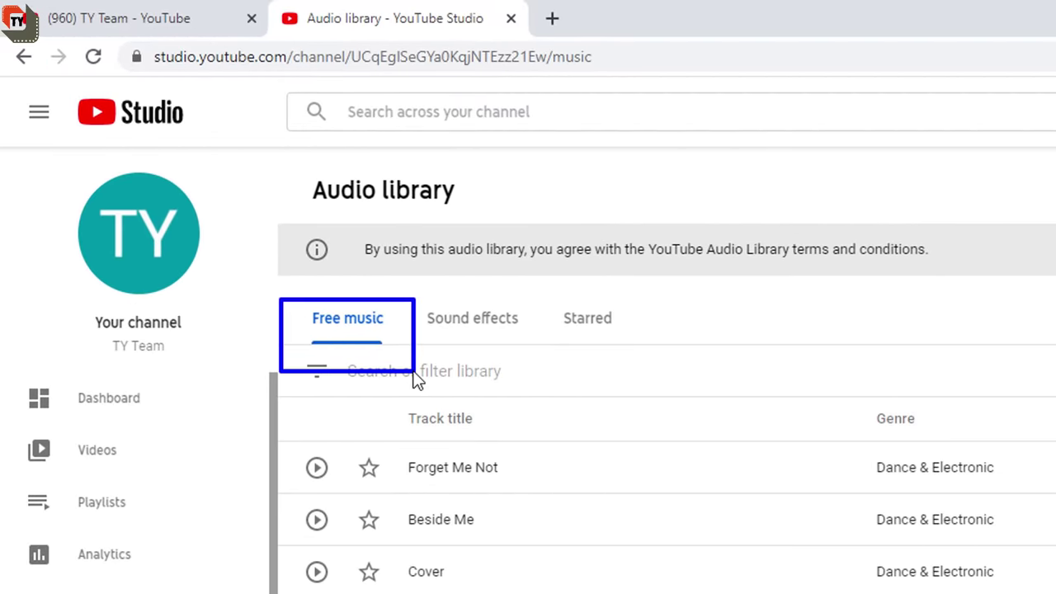
{"action": "left_click_drag", "start_coordinate": [413, 370], "coordinate": [553, 344]}
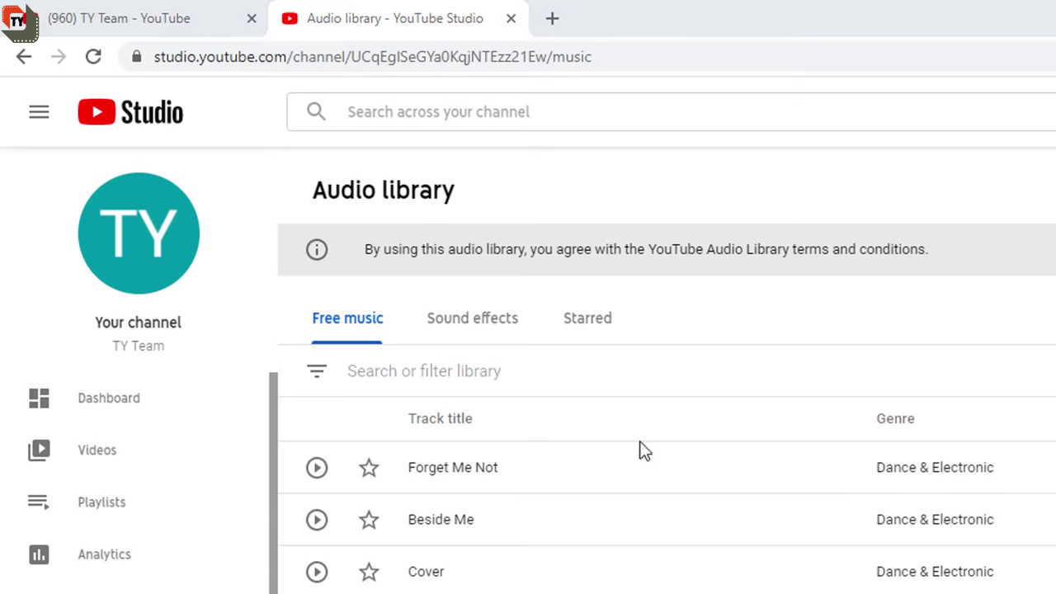
{"action": "left_click", "coordinate": [469, 320]}
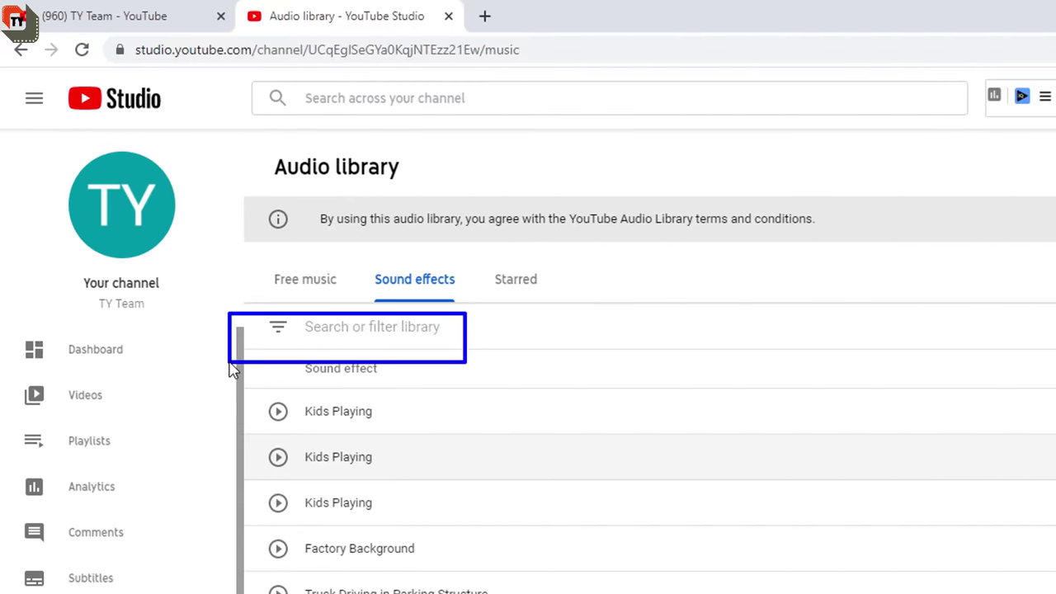
Step: Filter the sound effects to the Animals category
{"action": "left_click", "coordinate": [278, 328]}
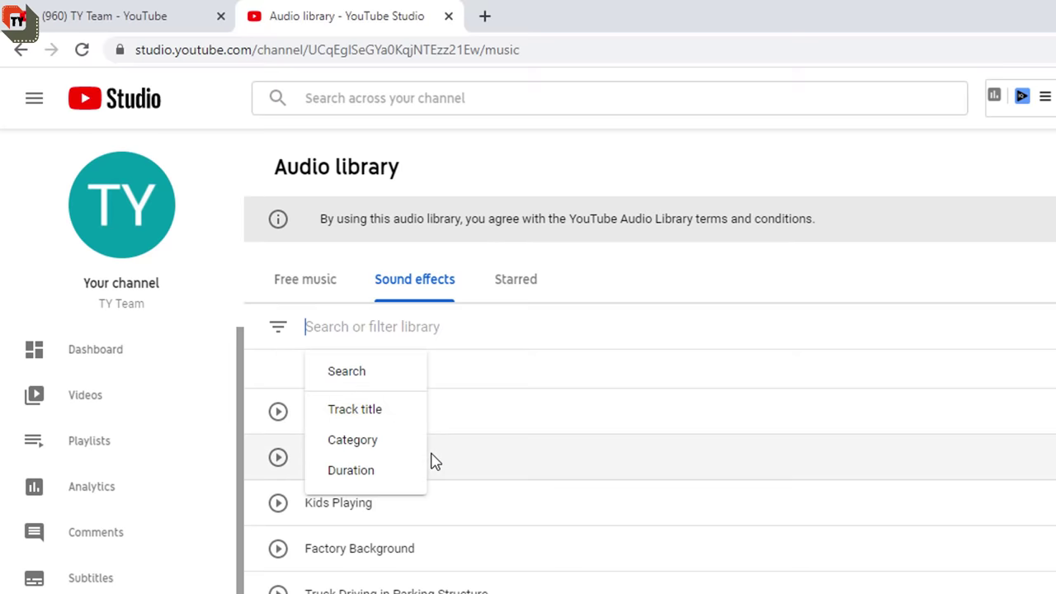
{"action": "left_click", "coordinate": [365, 446]}
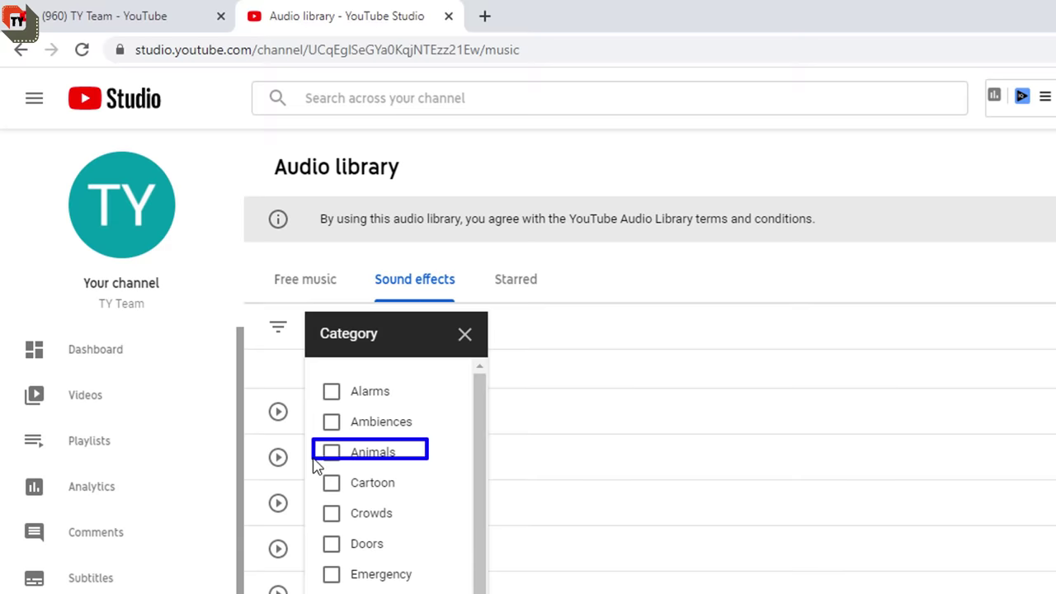
{"action": "left_click", "coordinate": [333, 458]}
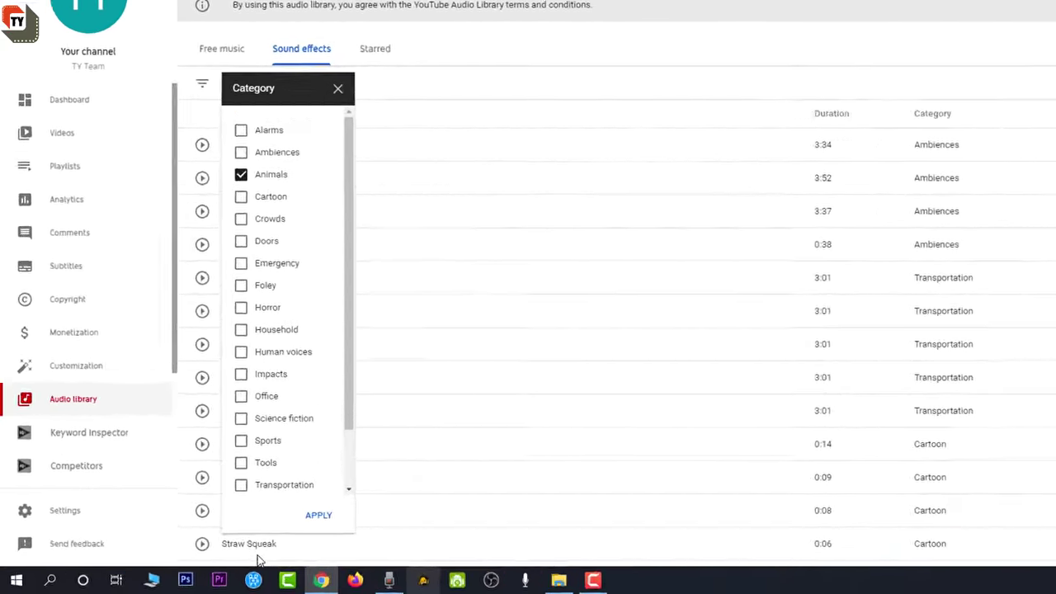
{"action": "left_click", "coordinate": [486, 480]}
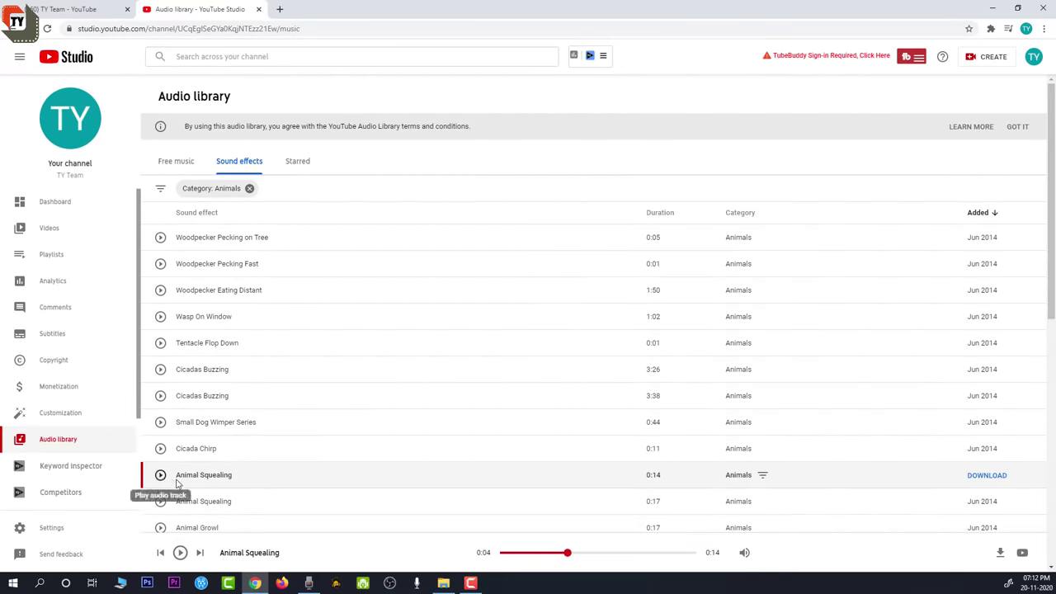
Step: Preview the 0:14 Animal Squealing sound effect and download it
{"action": "left_click", "coordinate": [160, 477]}
{"action": "left_click", "coordinate": [160, 475]}
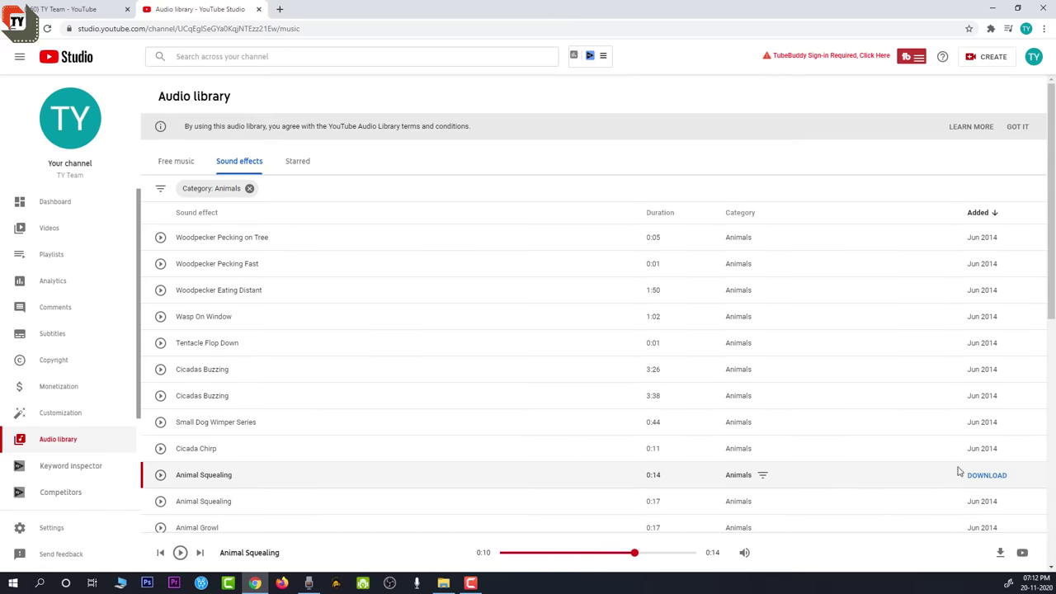
{"action": "left_click", "coordinate": [988, 476]}
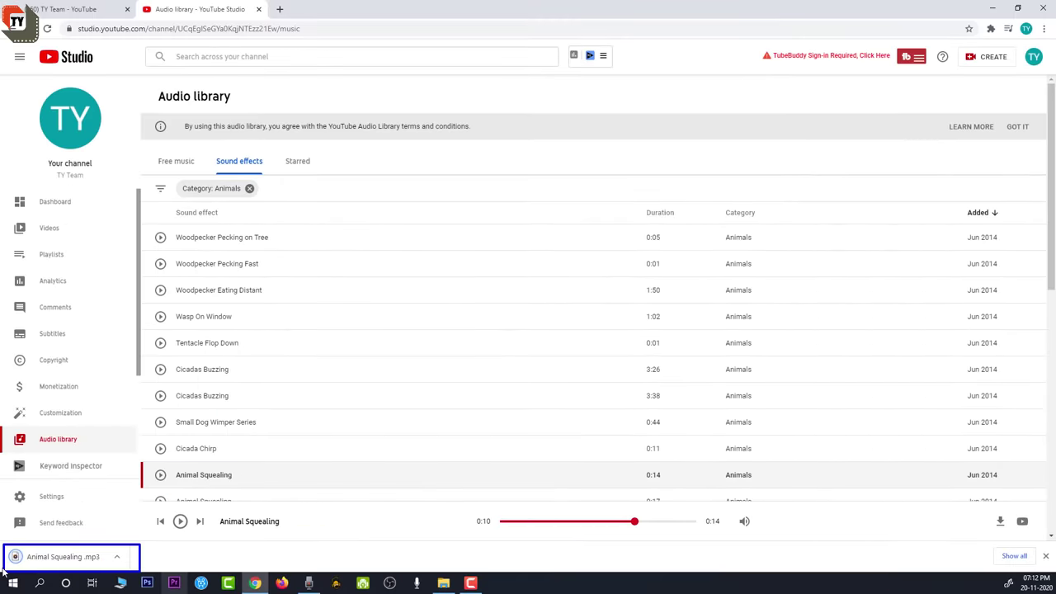
Step: Switch to the free music list and filter it to tracks with attribution not required
{"action": "left_click", "coordinate": [186, 163]}
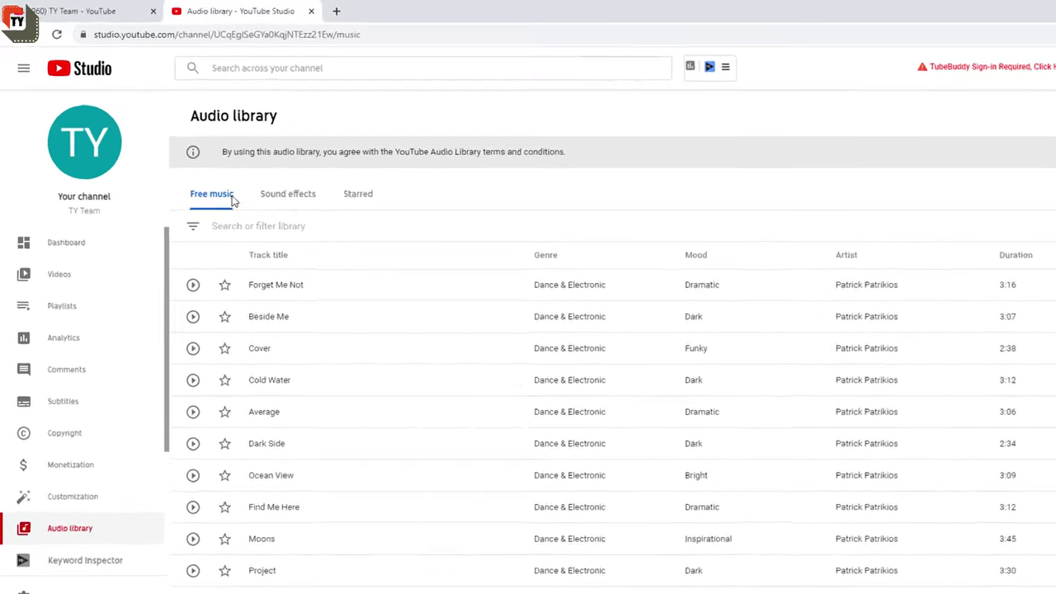
{"action": "left_click", "coordinate": [192, 228]}
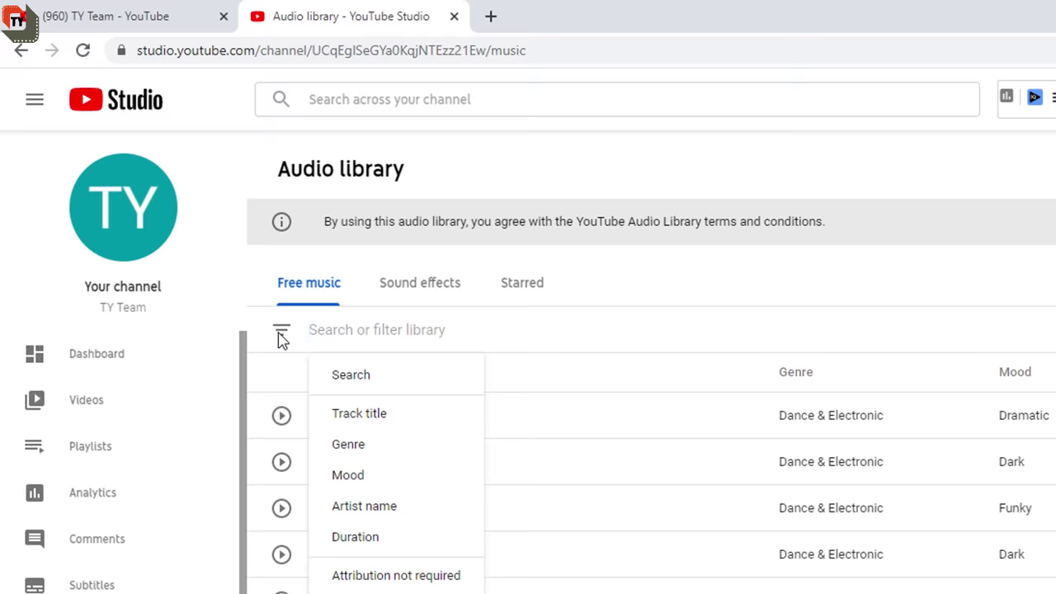
{"action": "mouse_move", "coordinate": [316, 401]}
{"action": "left_mouse_down"}
{"action": "mouse_move", "coordinate": [382, 479]}
{"action": "mouse_move", "coordinate": [401, 469]}
{"action": "mouse_move", "coordinate": [418, 487]}
{"action": "mouse_move", "coordinate": [443, 554]}
{"action": "left_mouse_up"}
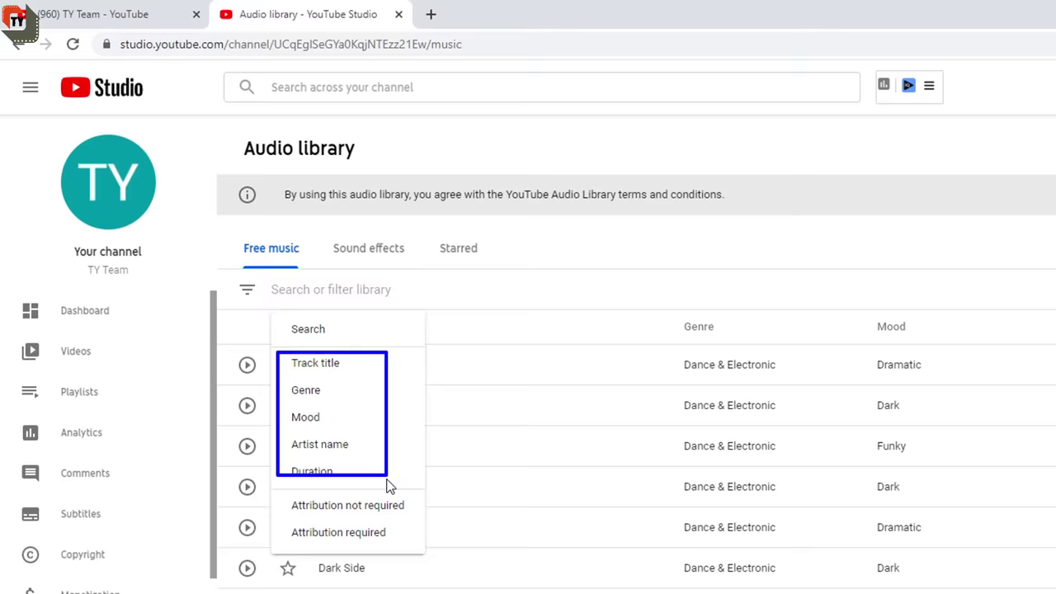
{"action": "left_click_drag", "start_coordinate": [389, 485], "coordinate": [426, 479]}
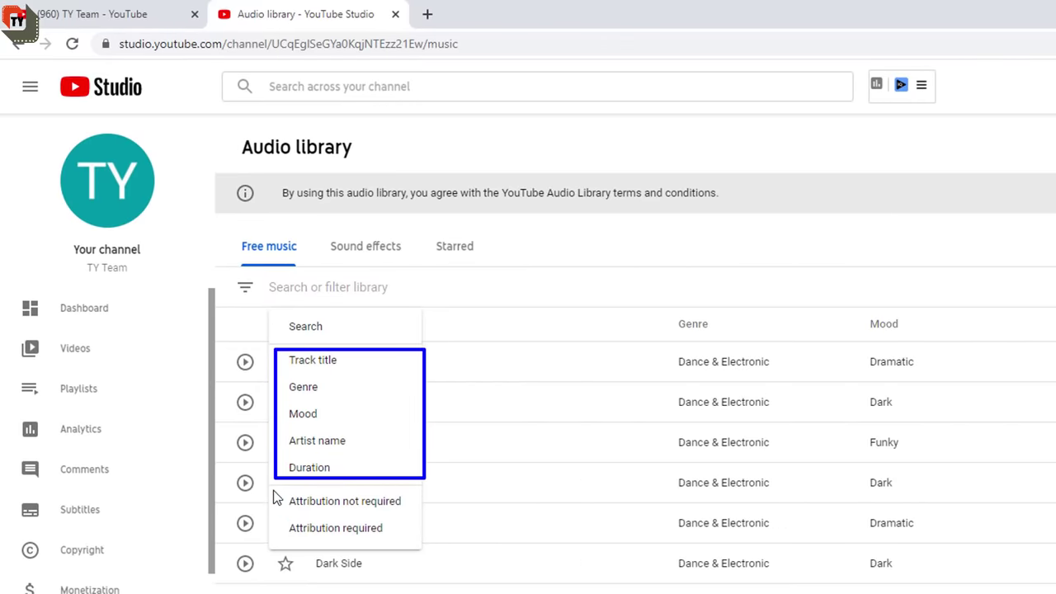
{"action": "mouse_move", "coordinate": [273, 492]}
{"action": "left_mouse_down"}
{"action": "mouse_move", "coordinate": [295, 525]}
{"action": "mouse_move", "coordinate": [455, 568]}
{"action": "left_mouse_up"}
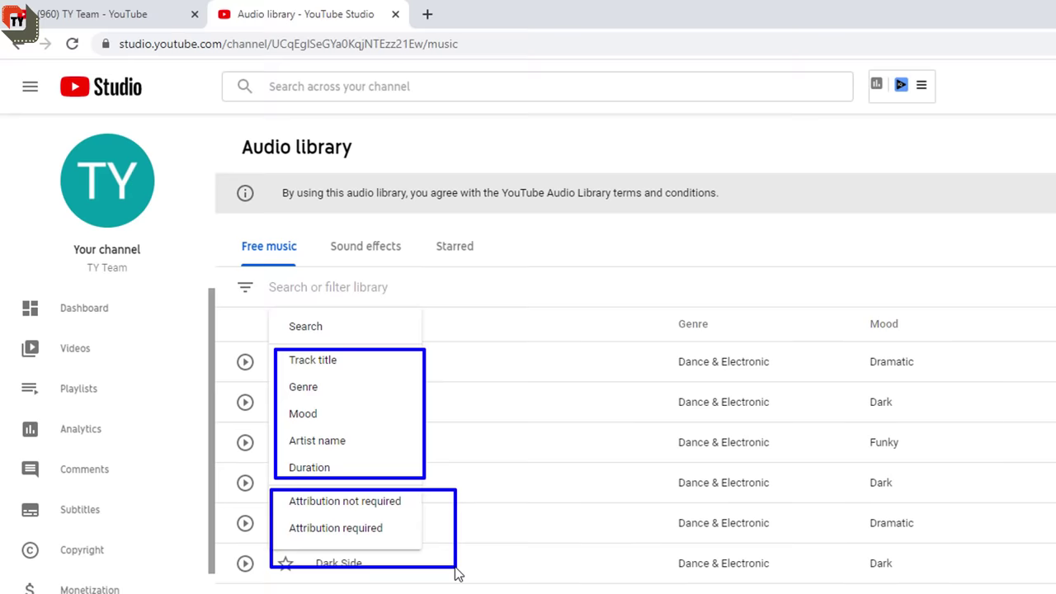
{"action": "left_click", "coordinate": [458, 575]}
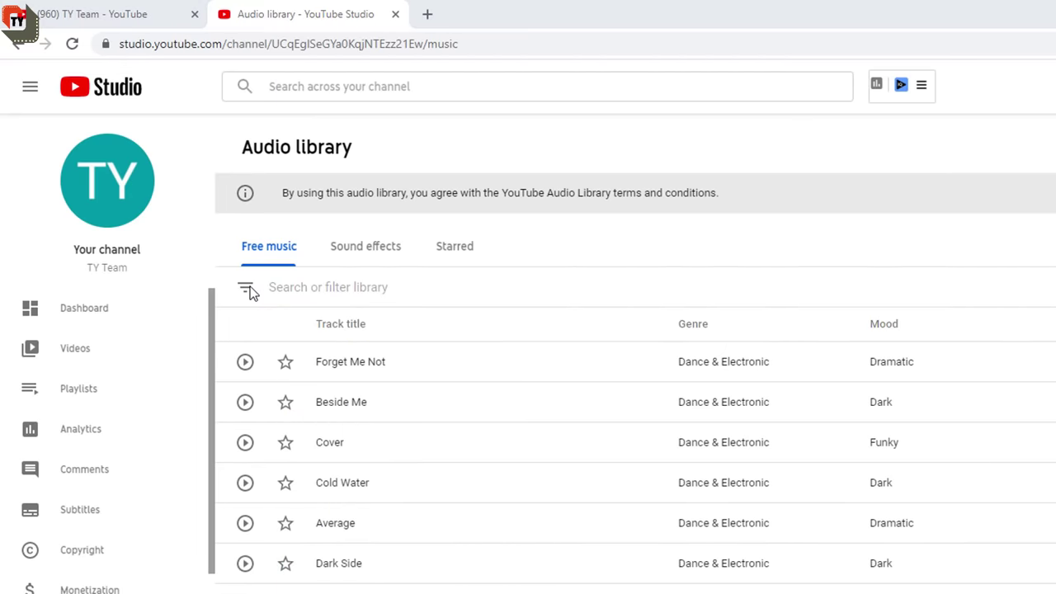
{"action": "left_click", "coordinate": [250, 290]}
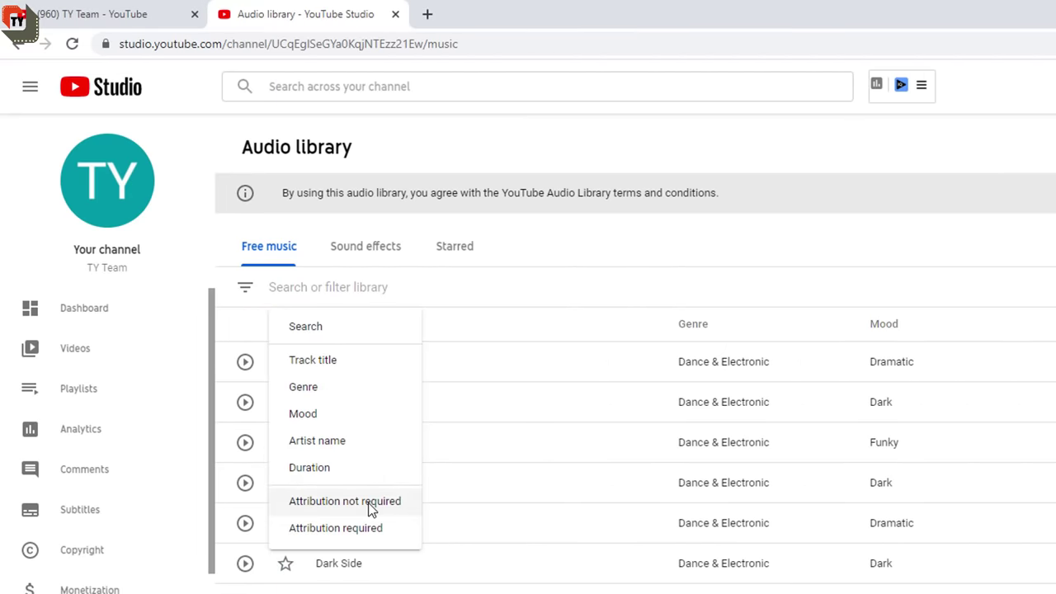
{"action": "left_click", "coordinate": [369, 509]}
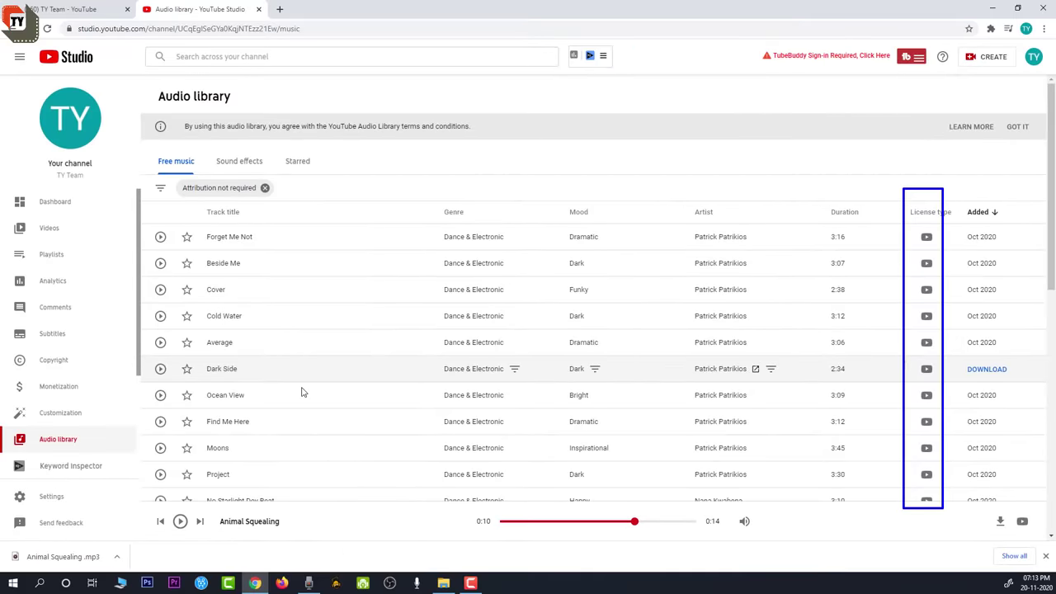
Step: Preview the track Forget Me Not, pause it, and download it
{"action": "left_click", "coordinate": [160, 238]}
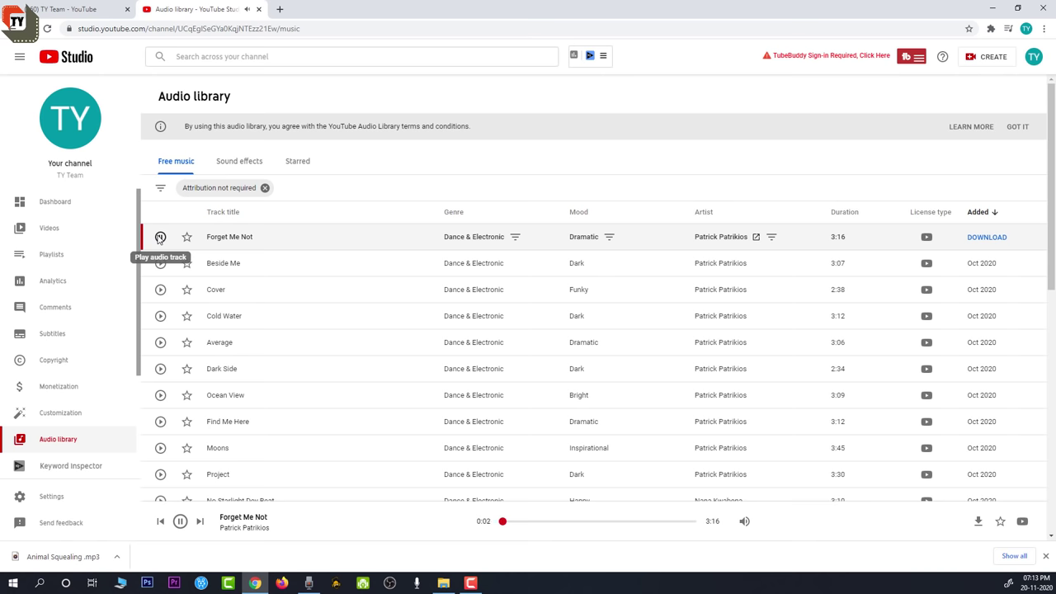
{"action": "left_click", "coordinate": [159, 237]}
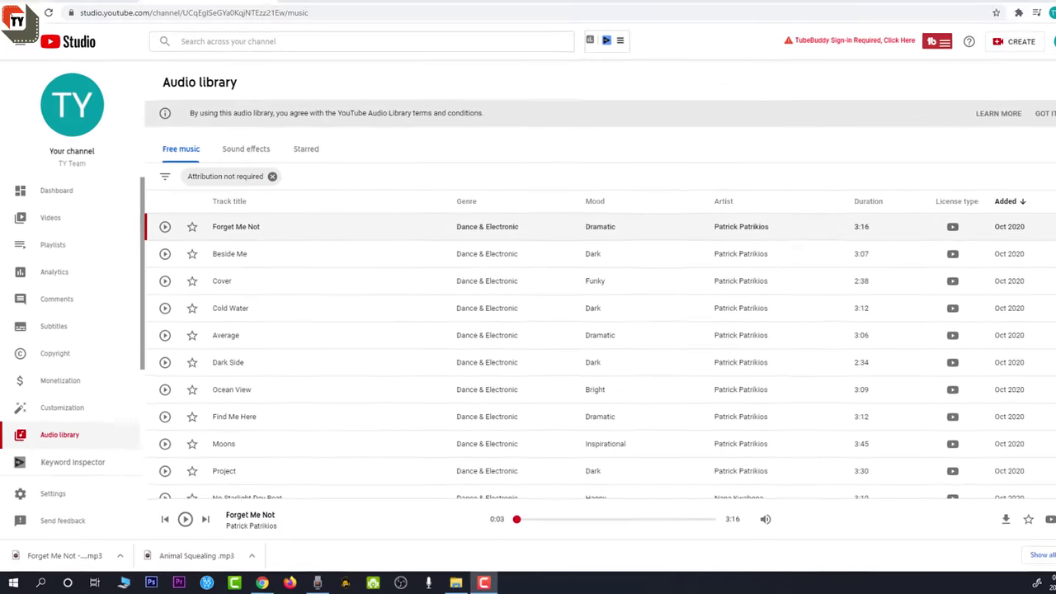
Step: Browse through the filtered music tracks and go on to the next page of the list
{"action": "scroll", "coordinate": [594, 346], "scroll_direction": "down", "scroll_amount": 5}
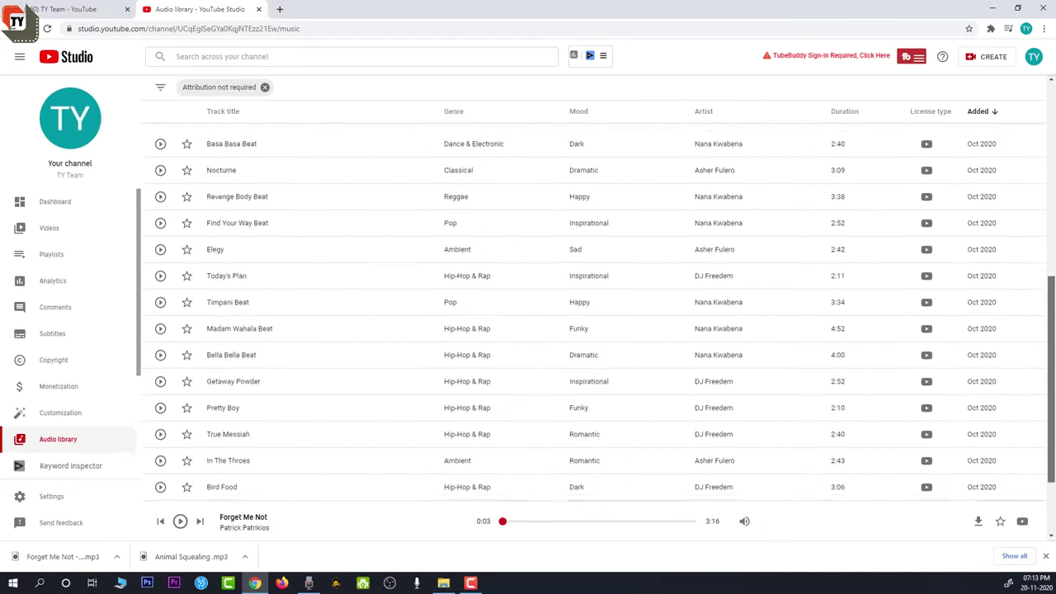
{"action": "scroll", "coordinate": [594, 330], "scroll_direction": "down", "scroll_amount": 2}
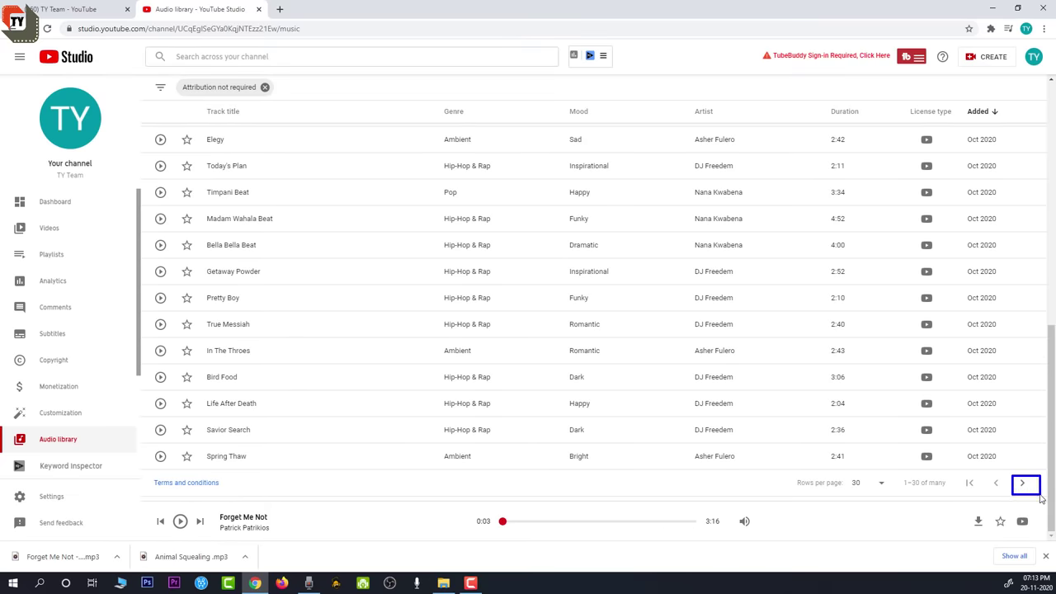
{"action": "left_click", "coordinate": [1021, 484]}
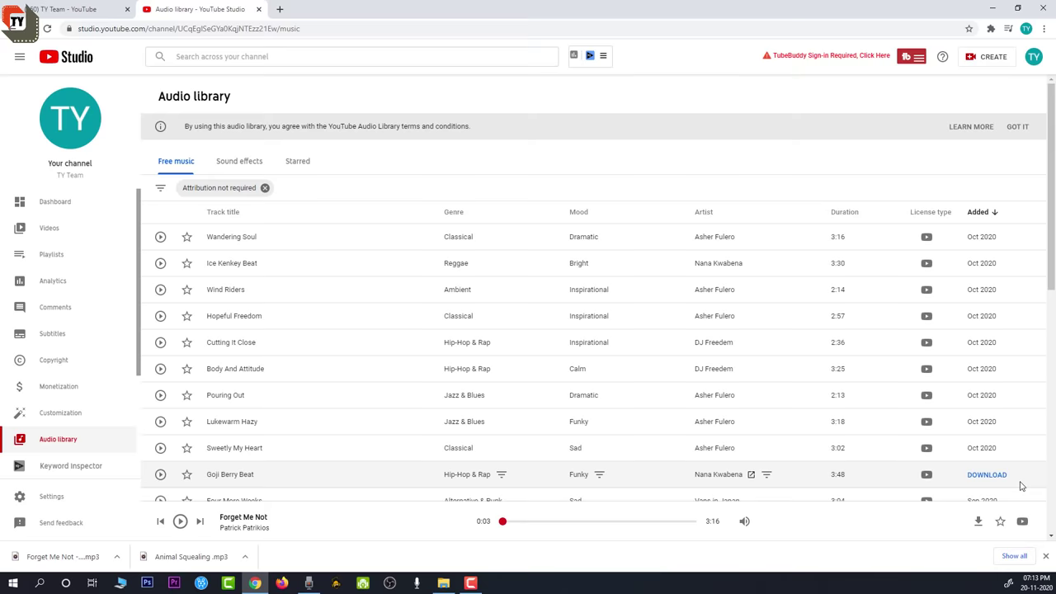
Step: Replace the attribution-not-required filter on the free music with the Attribution required filter
{"action": "left_click", "coordinate": [265, 188]}
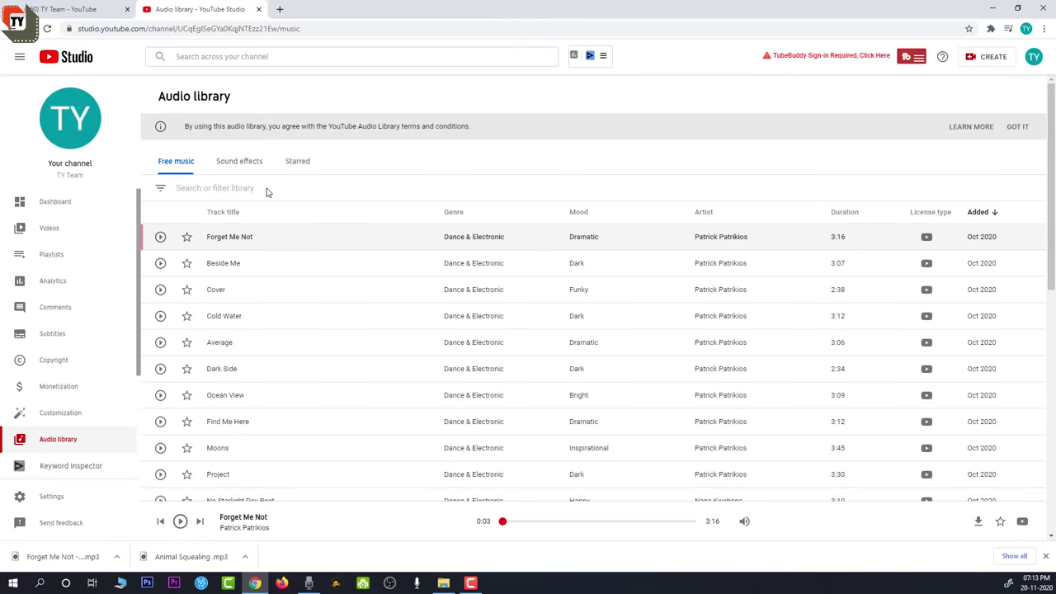
{"action": "left_click", "coordinate": [162, 188]}
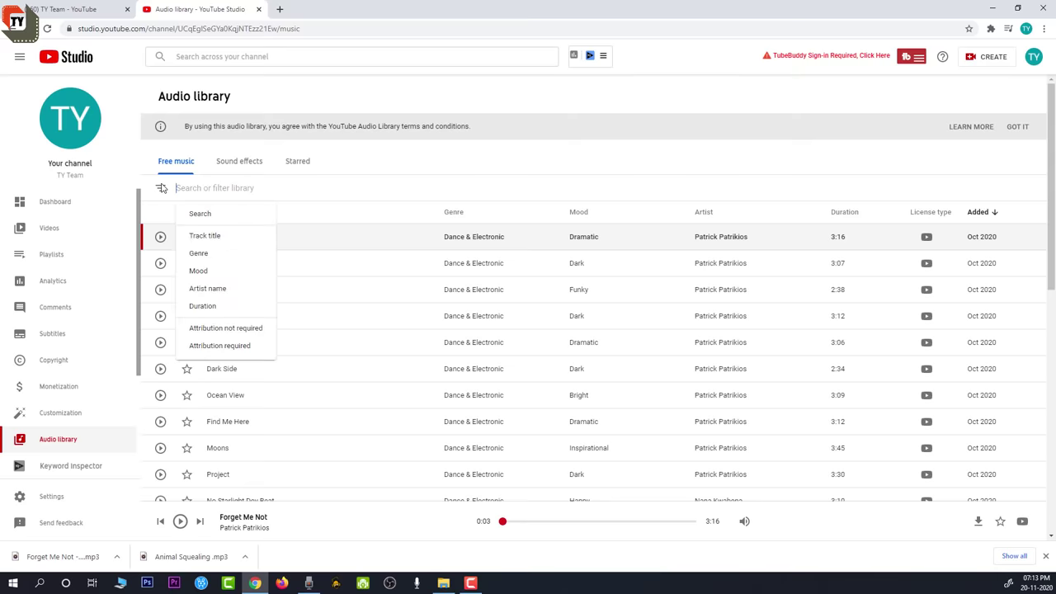
{"action": "left_click", "coordinate": [217, 347]}
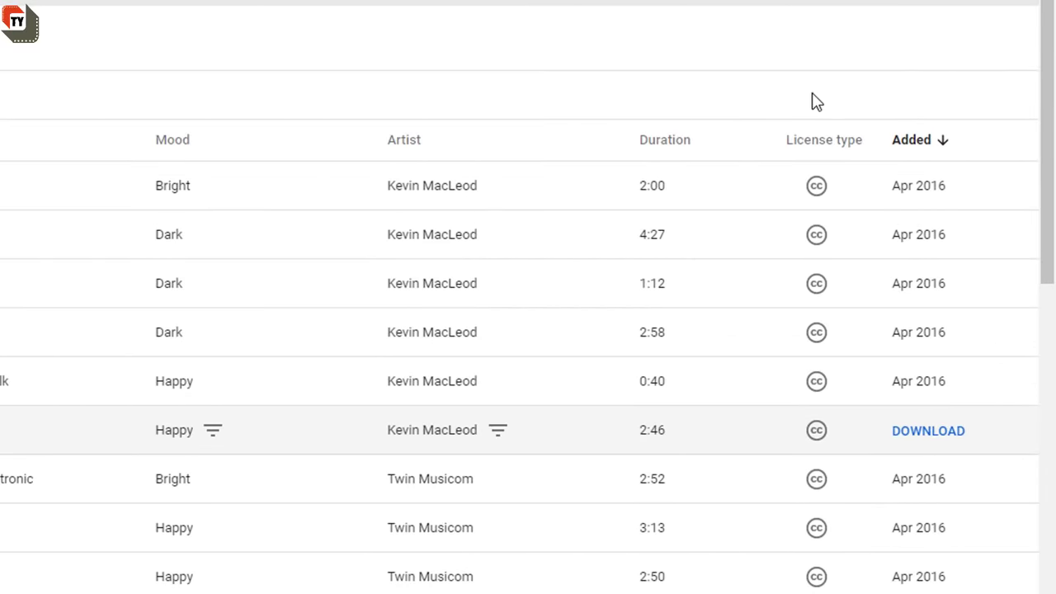
{"action": "mouse_move", "coordinate": [757, 97]}
{"action": "left_mouse_down"}
{"action": "mouse_move", "coordinate": [794, 146]}
{"action": "mouse_move", "coordinate": [867, 417]}
{"action": "mouse_move", "coordinate": [856, 589]}
{"action": "left_mouse_up"}
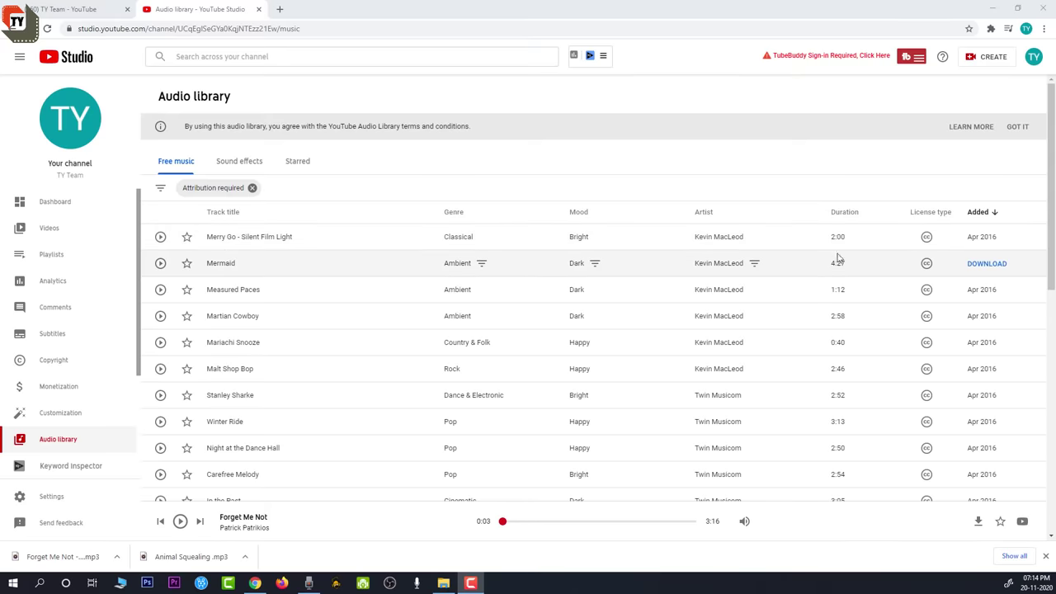
Step: Open the Creative Commons license details of Merry Go - Silent Film Light and copy its attribution text
{"action": "mouse_move", "coordinate": [926, 239]}
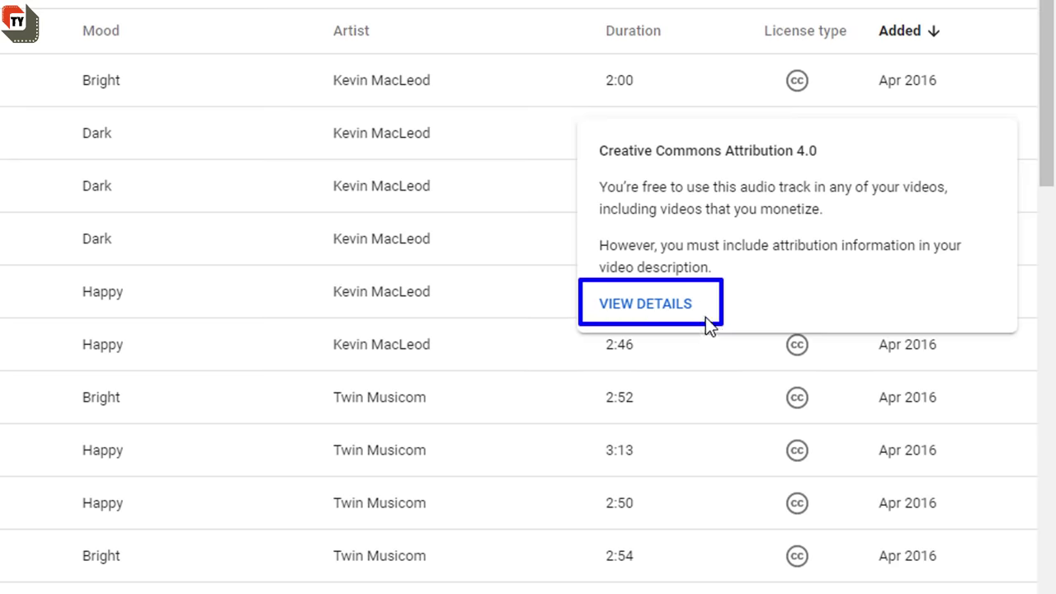
{"action": "mouse_move", "coordinate": [799, 83]}
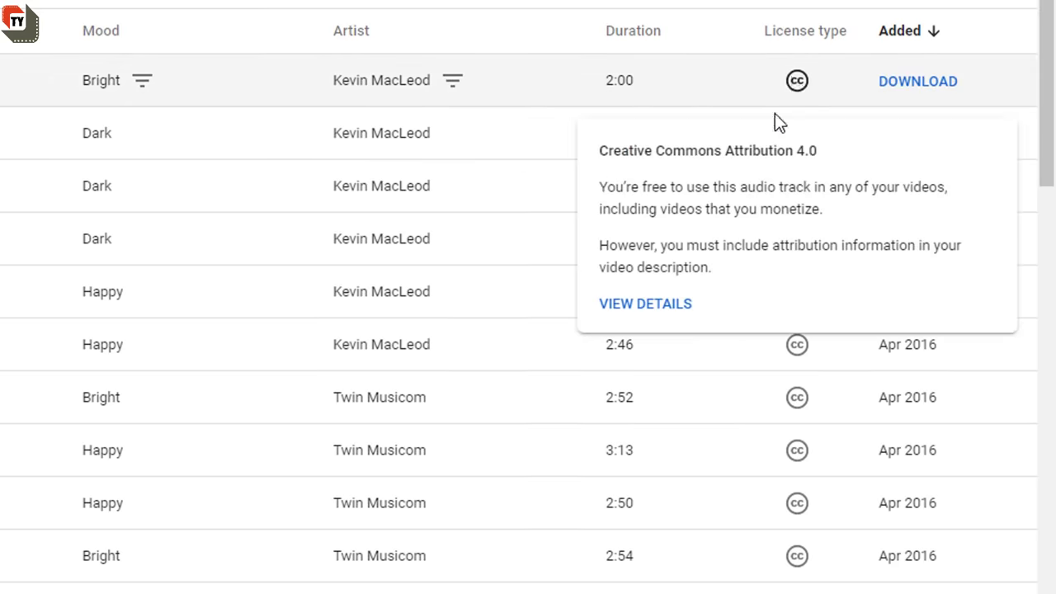
{"action": "left_click", "coordinate": [640, 299]}
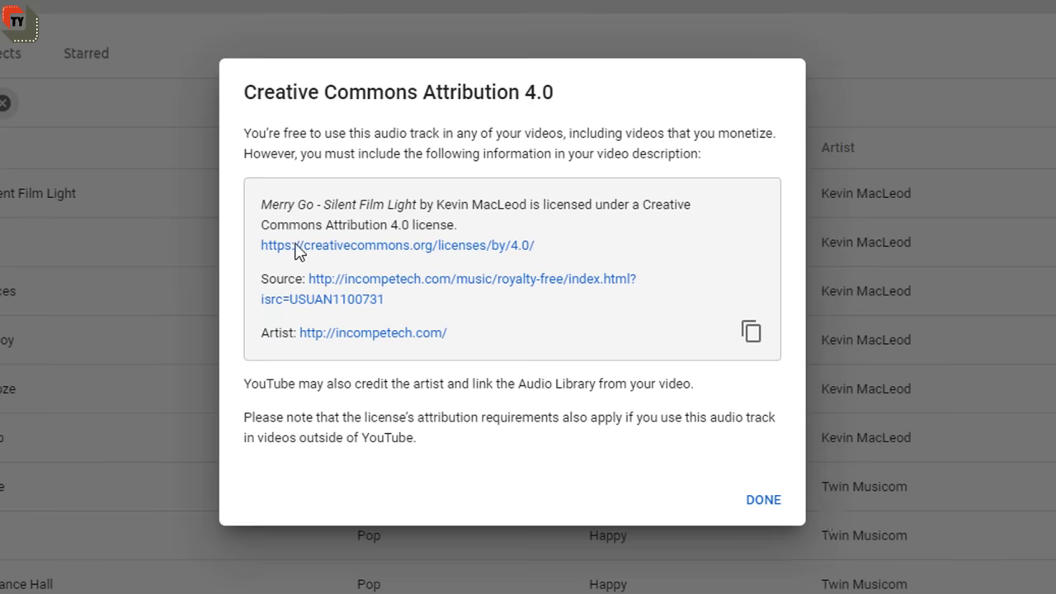
{"action": "mouse_move", "coordinate": [239, 176]}
{"action": "left_mouse_down"}
{"action": "mouse_move", "coordinate": [420, 290]}
{"action": "mouse_move", "coordinate": [647, 369]}
{"action": "mouse_move", "coordinate": [791, 373]}
{"action": "left_mouse_up"}
{"action": "left_click_drag", "start_coordinate": [709, 305], "coordinate": [807, 358]}
{"action": "key", "text": "Escape"}
{"action": "left_click", "coordinate": [750, 335]}
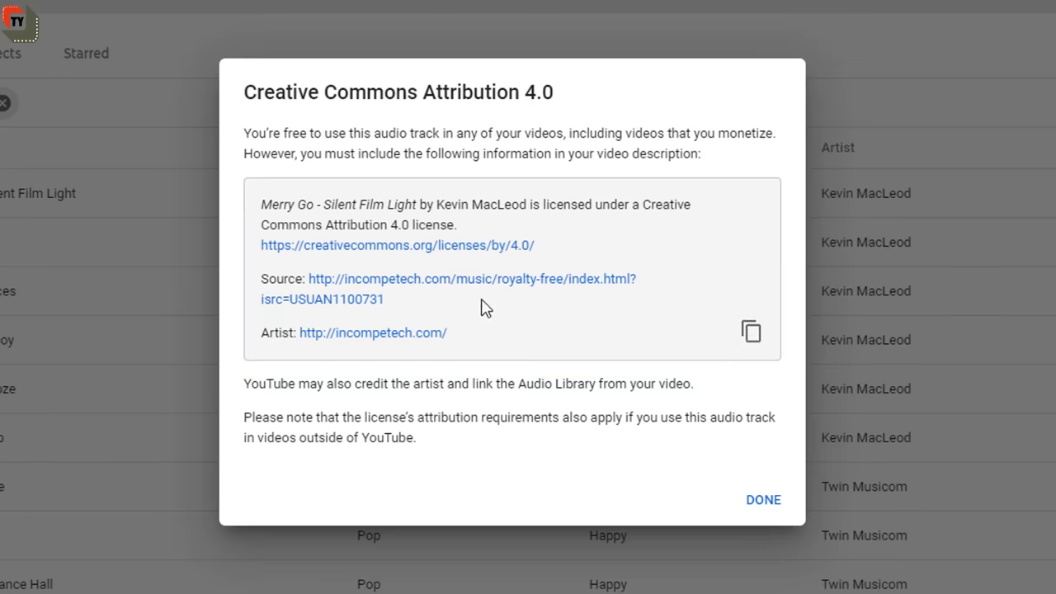